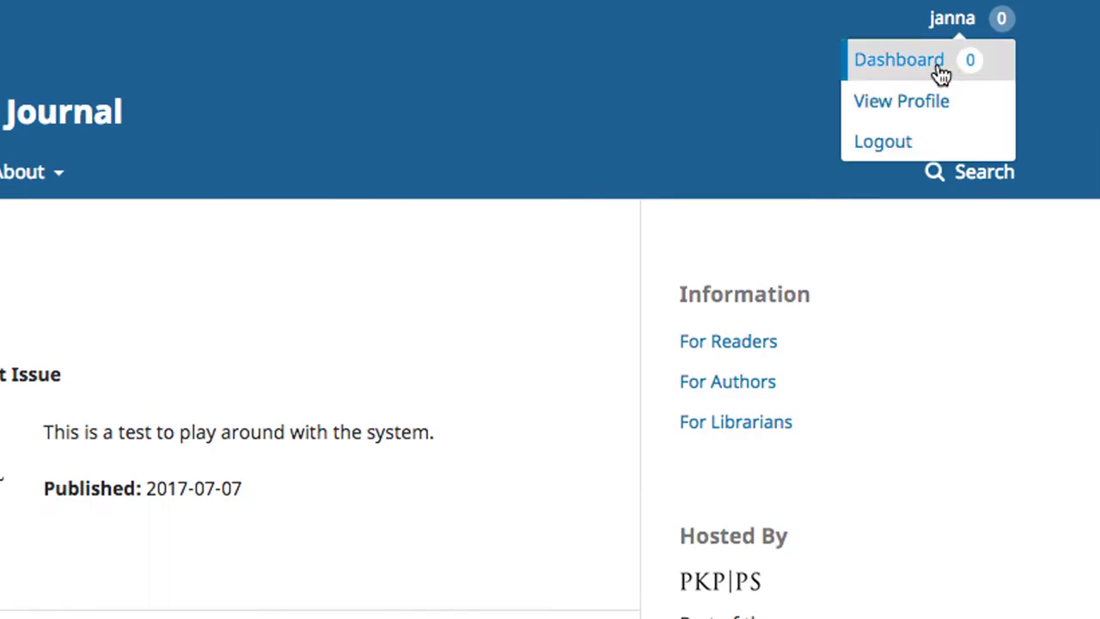
Go from the dashboard to the journal's Website settings, Appearance tab.
left_click(940, 69)
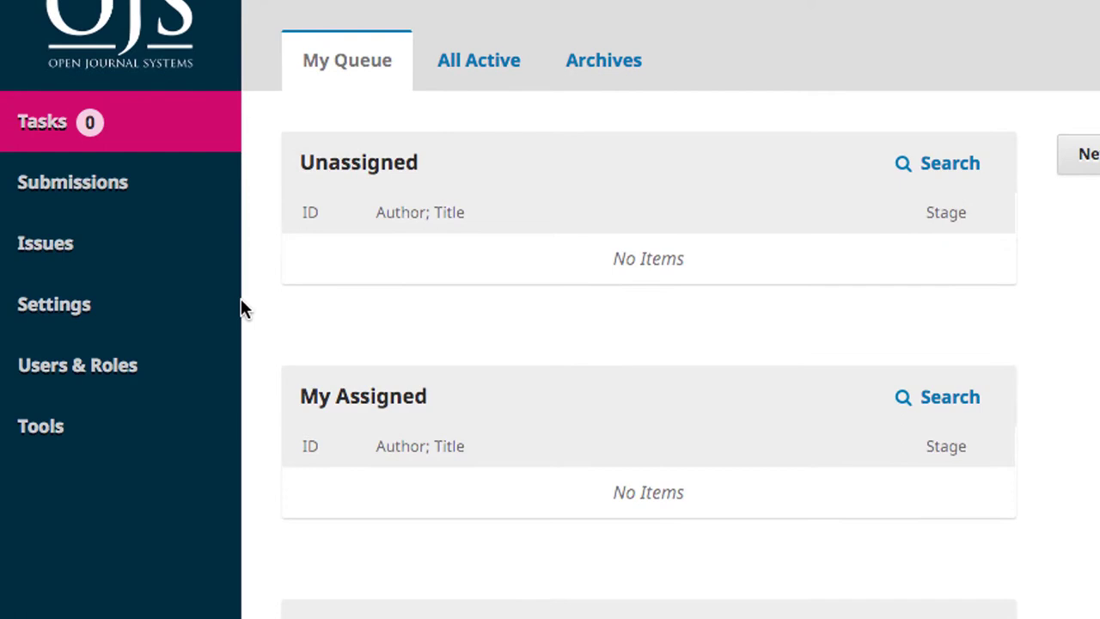
mouse_move(54, 304)
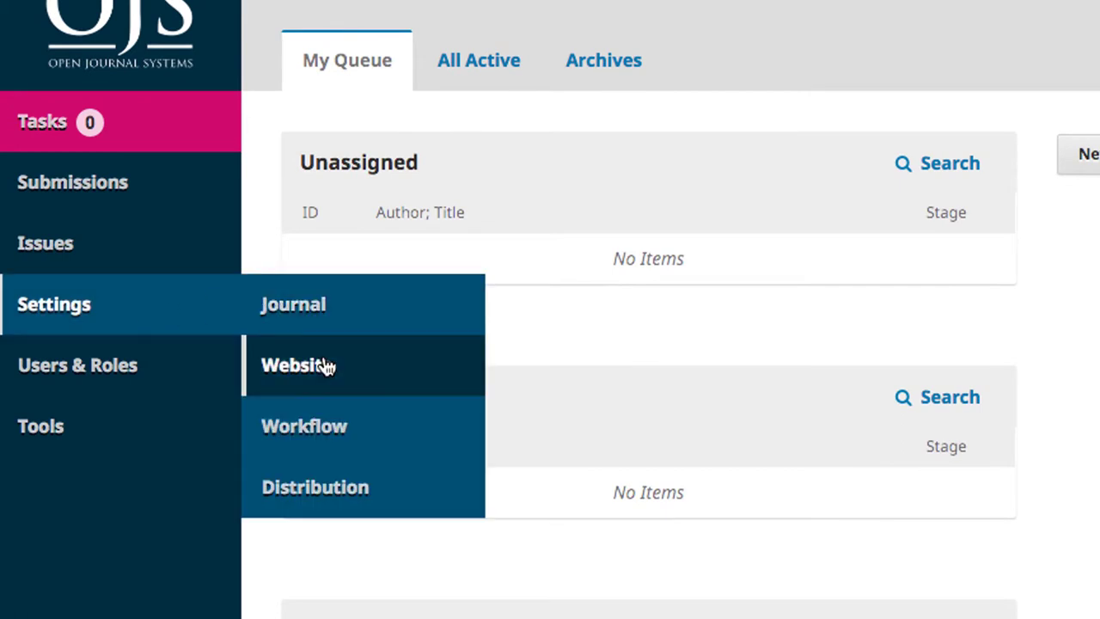
left_click(327, 367)
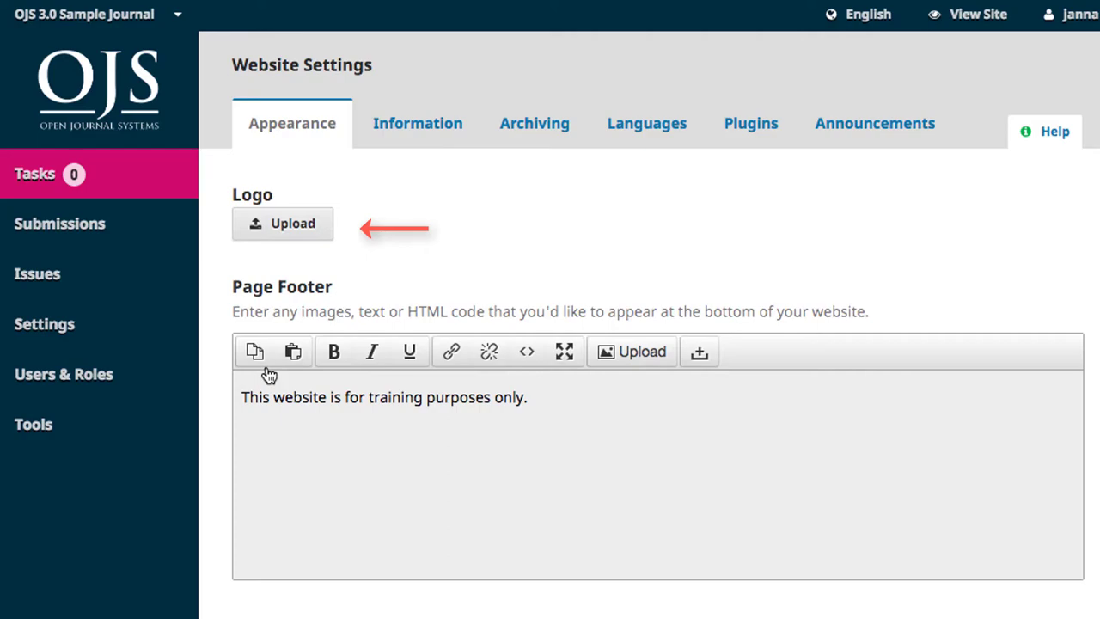
Upload 101.png as the journal logo with alternate text 'PKP School Logo'.
left_click(290, 225)
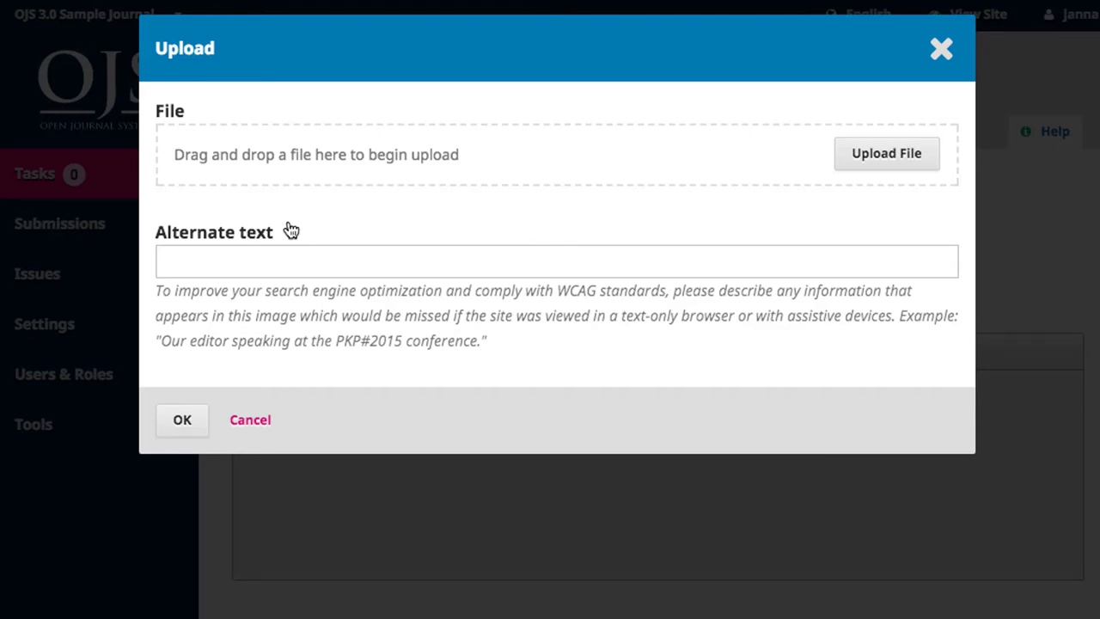
left_click_drag(851, 135, 735, 150)
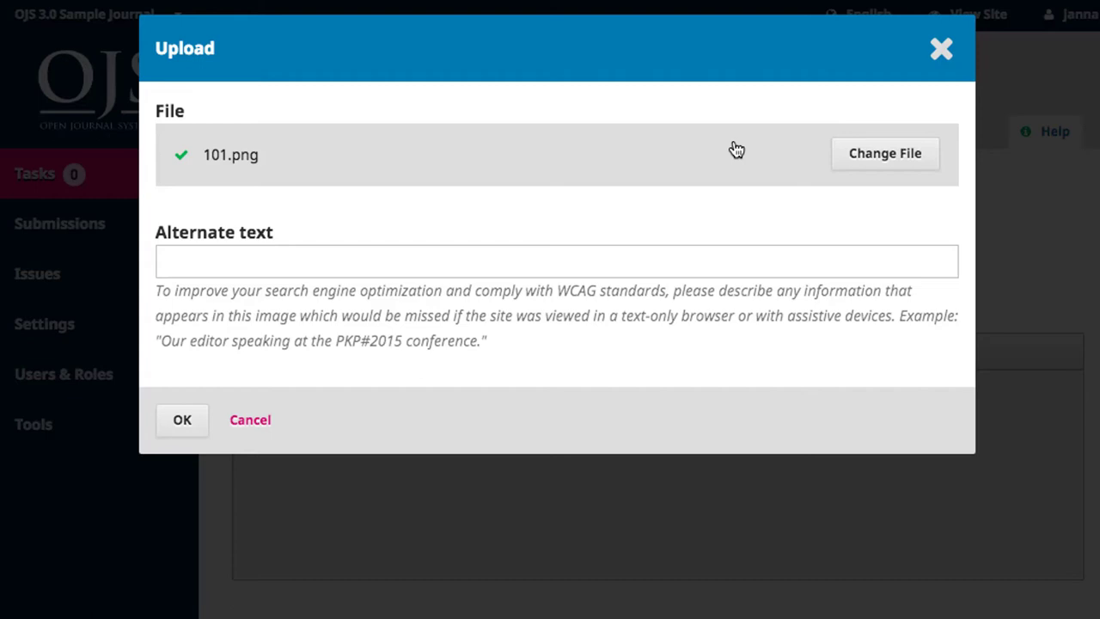
left_click(579, 259)
type("PKP")
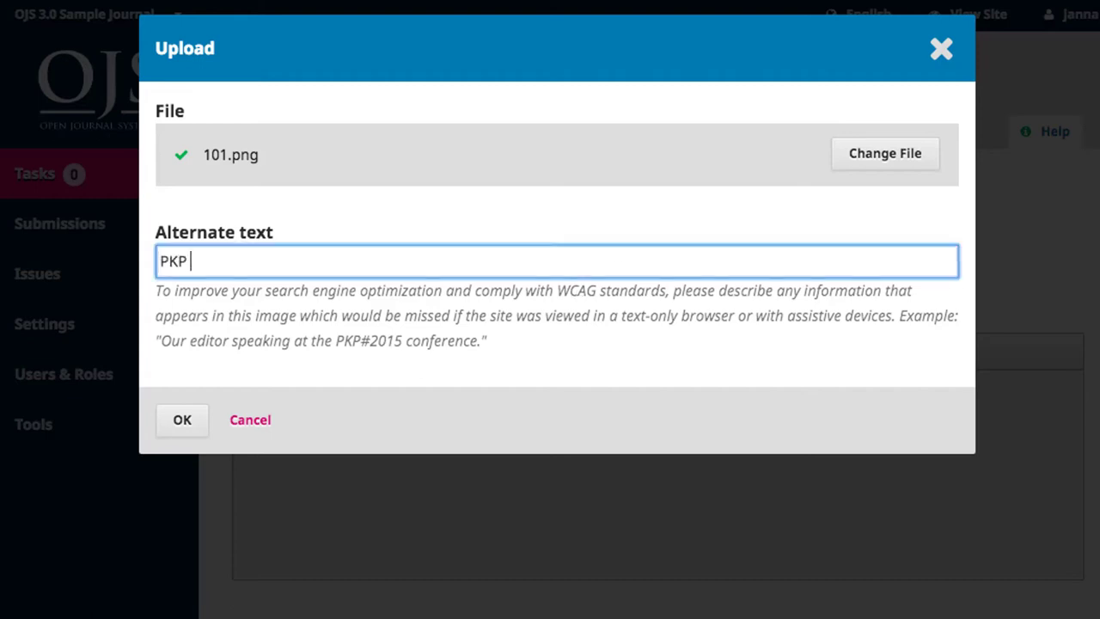
type(" School Logo")
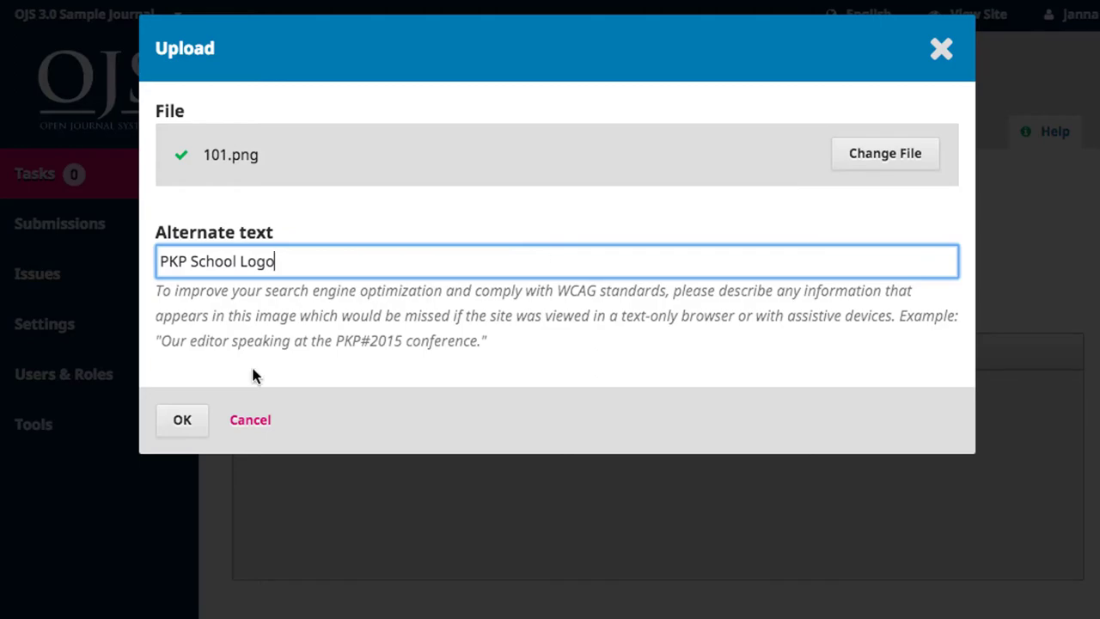
left_click(194, 422)
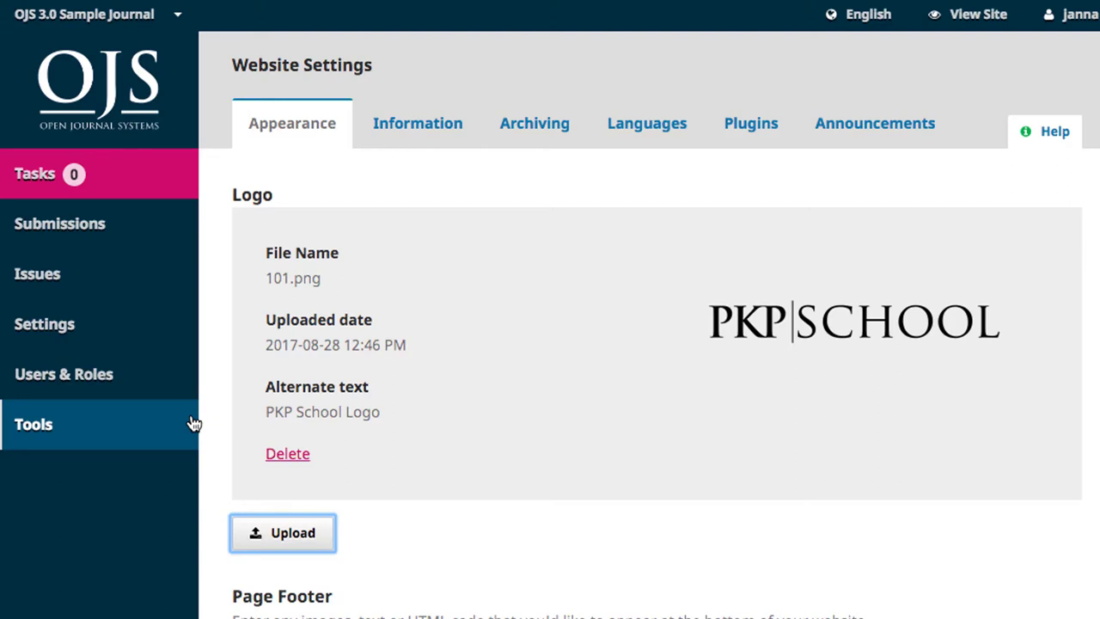
Enter 'This website is for training purposes only.' in the Page Footer editor.
scroll(192, 412, "down", 3)
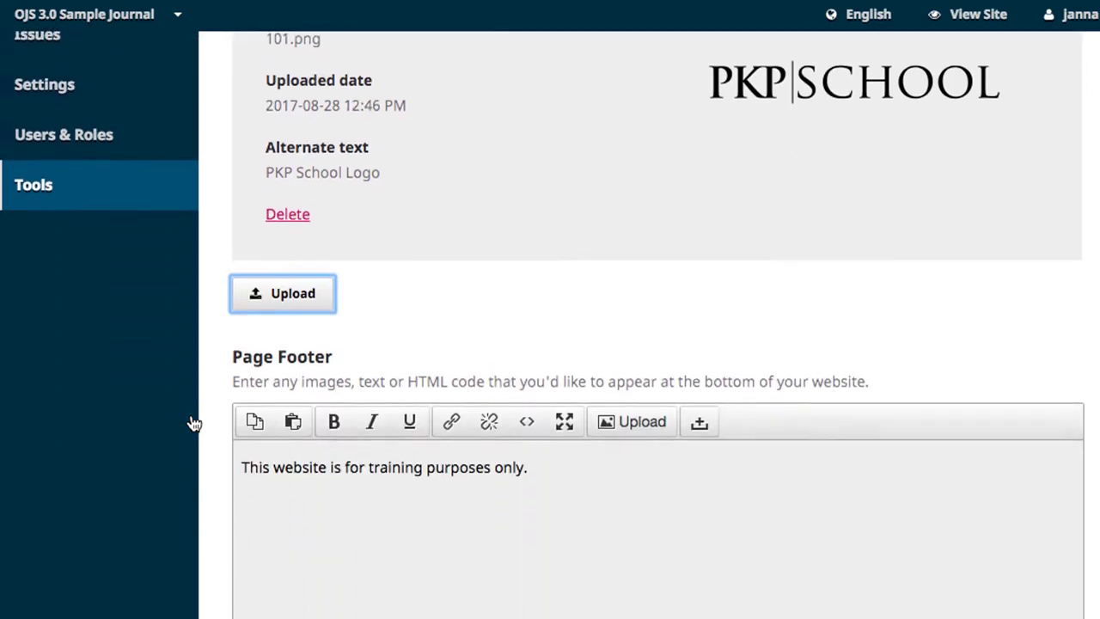
scroll(192, 417, "down", 3)
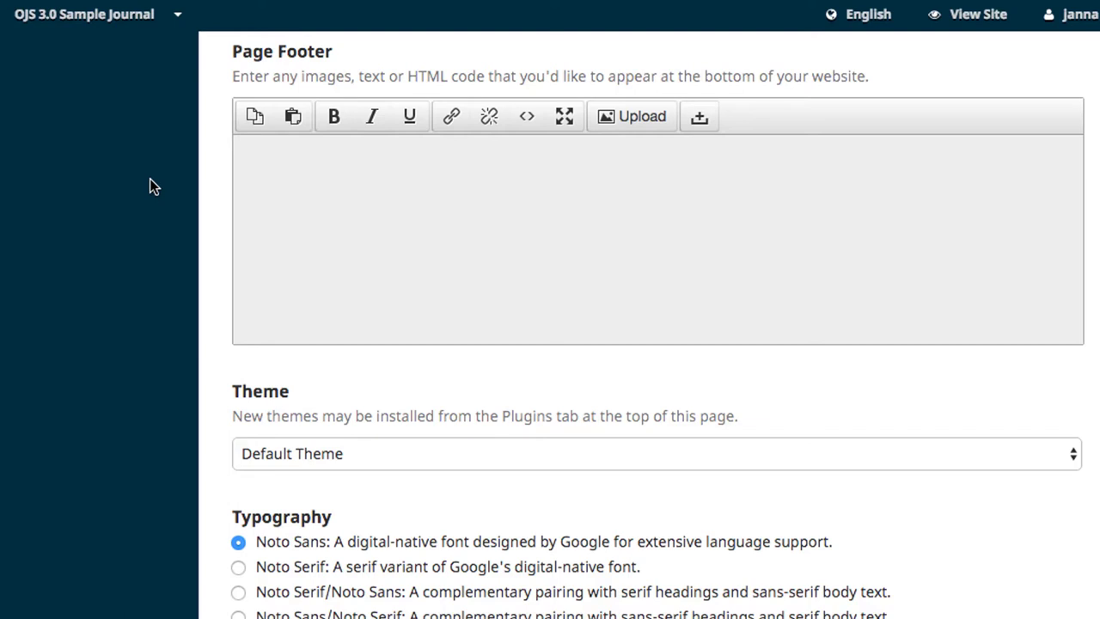
left_click(298, 180)
type("This website is for training purposes only.")
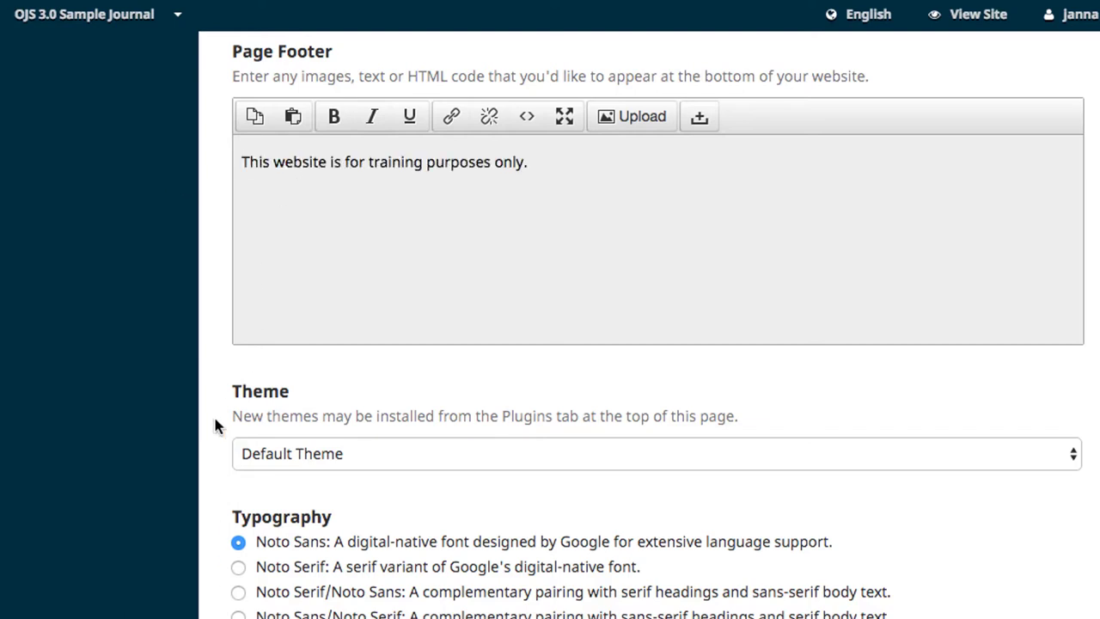
scroll(209, 434, "down", 3)
scroll(209, 437, "down", 2)
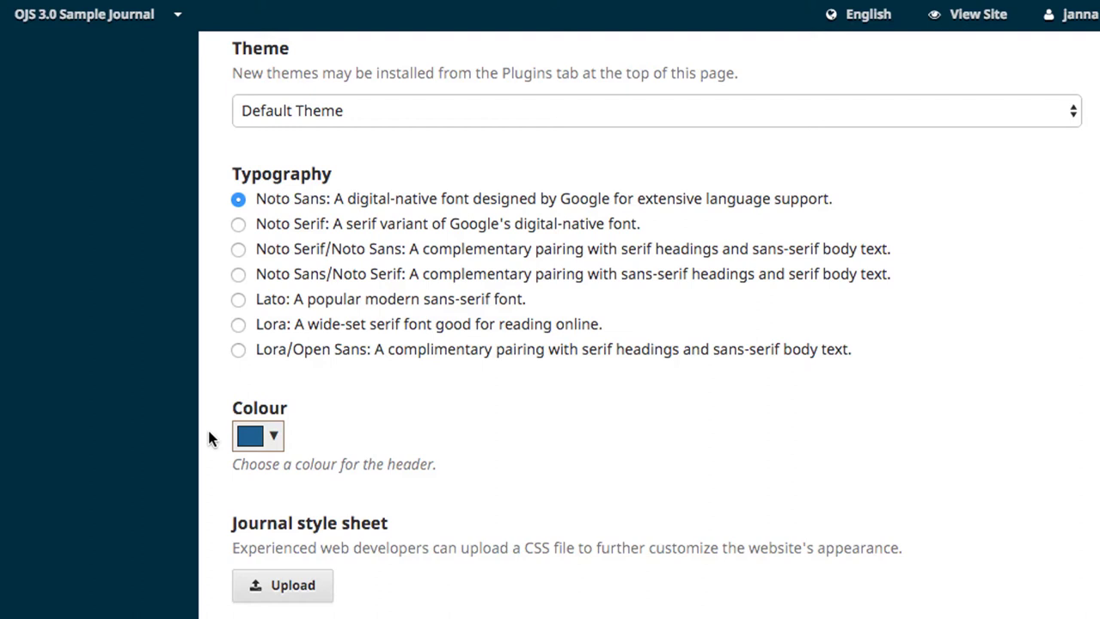
scroll(222, 464, "down", 3)
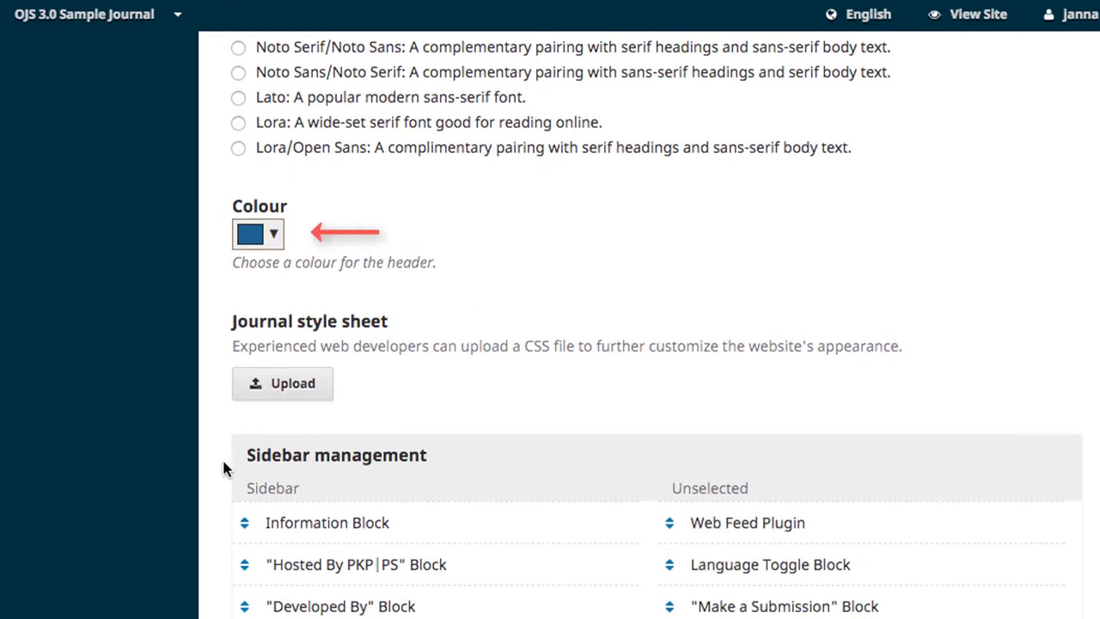
Enter #ff0000 as the header colour hex value, previewing other hues before settling on red.
left_click(272, 236)
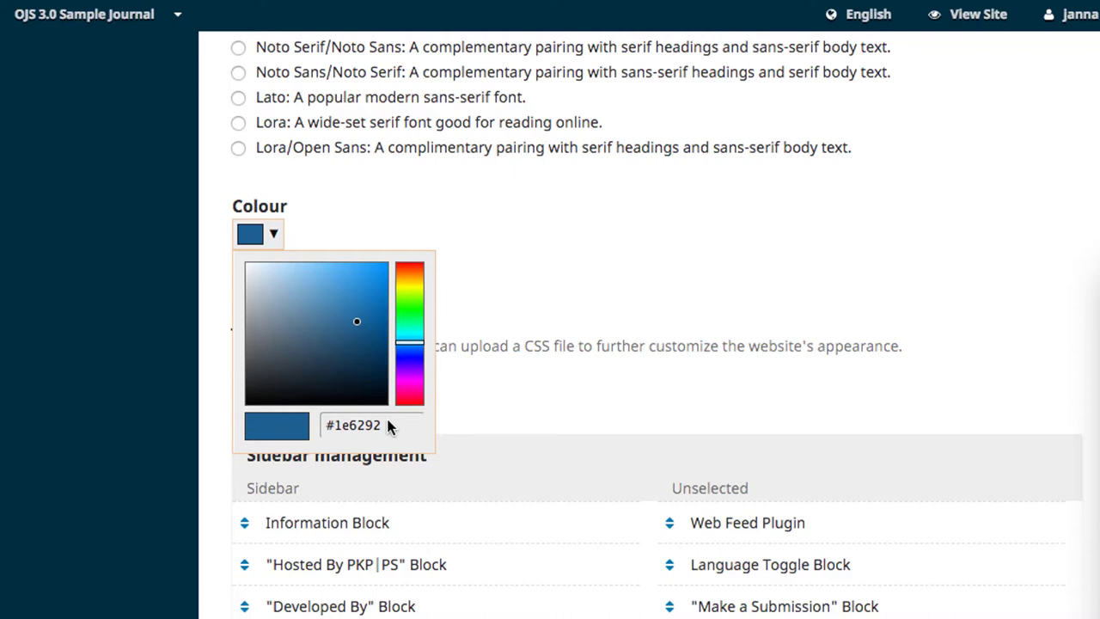
left_click_drag(385, 425, 320, 422)
type("#ff0000")
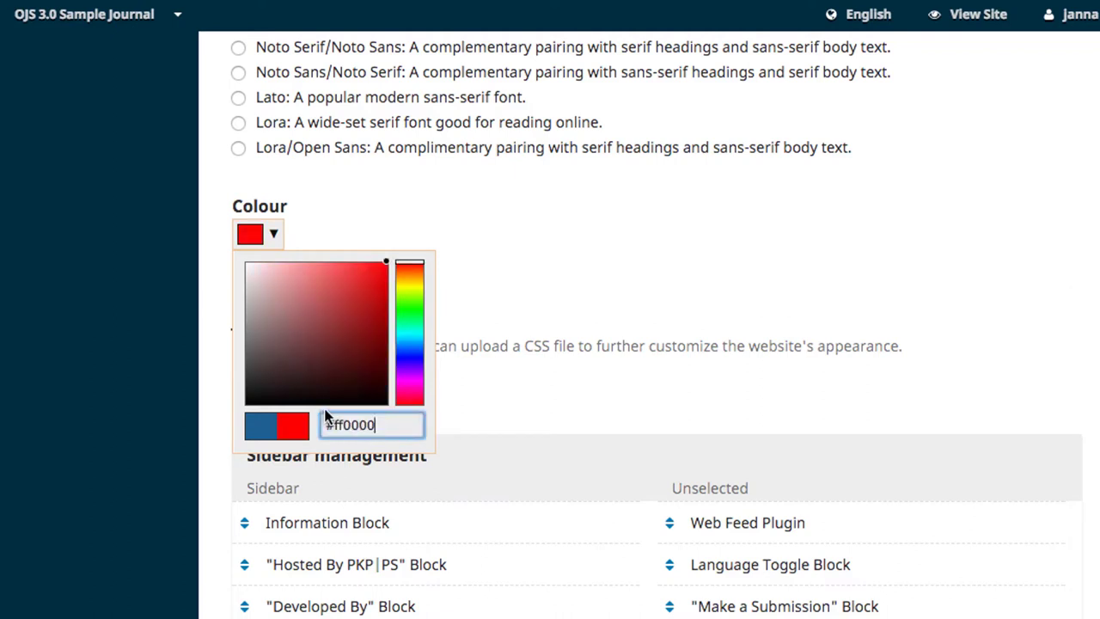
left_click(411, 266)
left_click_drag(412, 271, 410, 233)
Keep red as the header colour and move the Make a Submission block into the Sidebar list.
left_click(410, 233)
scroll(607, 296, "down", 3)
scroll(610, 302, "down", 2)
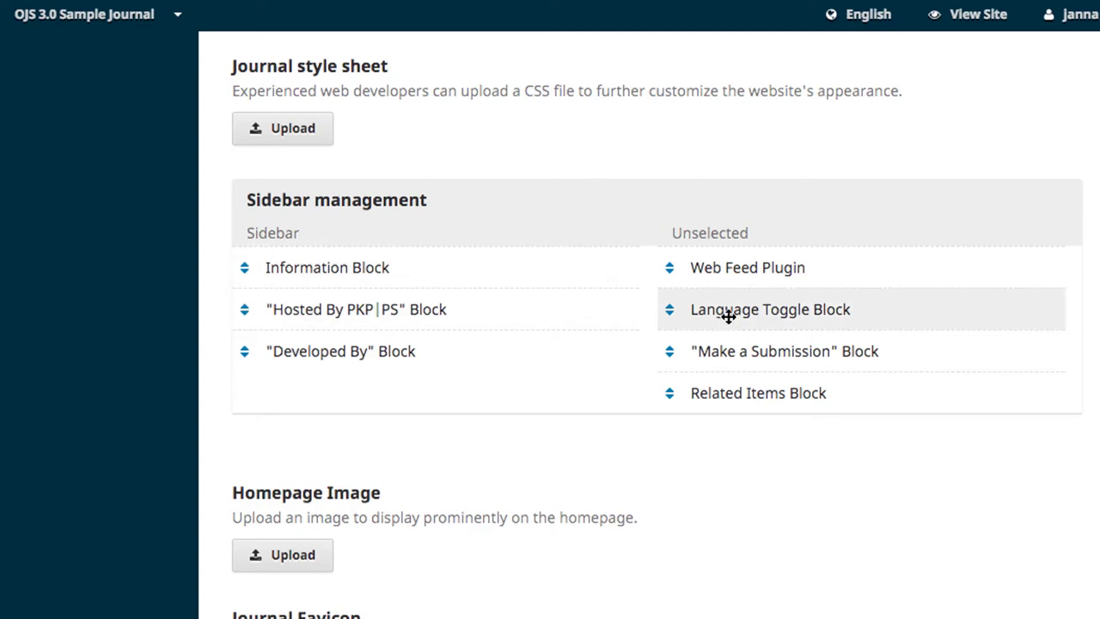
mouse_move(764, 350)
left_mouse_down()
mouse_move(611, 343)
mouse_move(420, 373)
mouse_move(866, 350)
left_mouse_up()
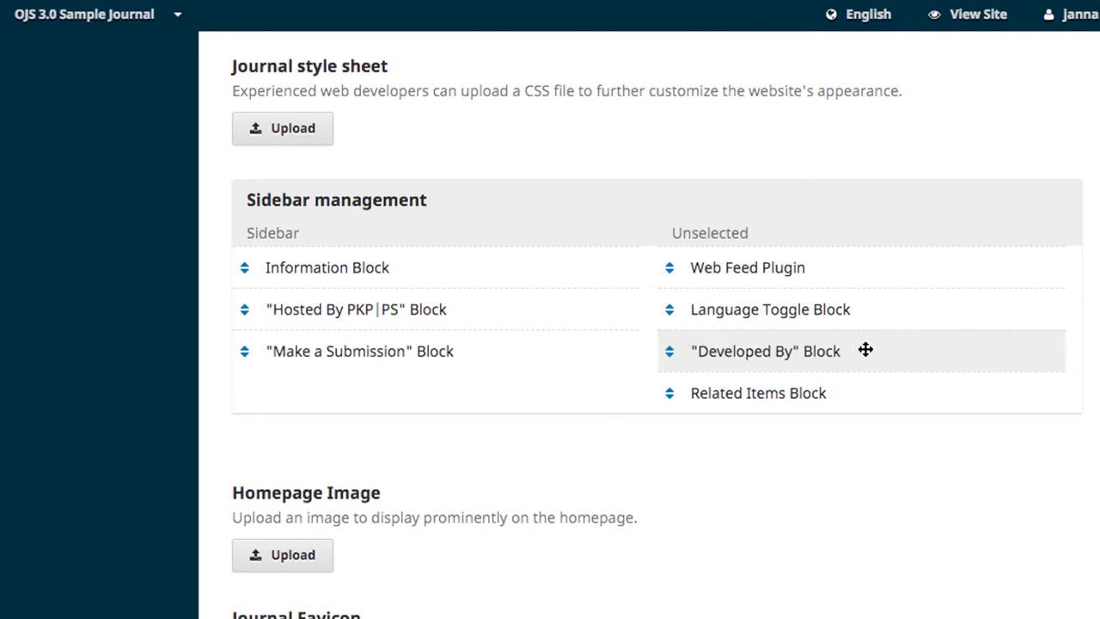
Upload 100.png as the homepage image with alt text 'Screenshot of the PKP website homepage'.
scroll(843, 490, "down", 5)
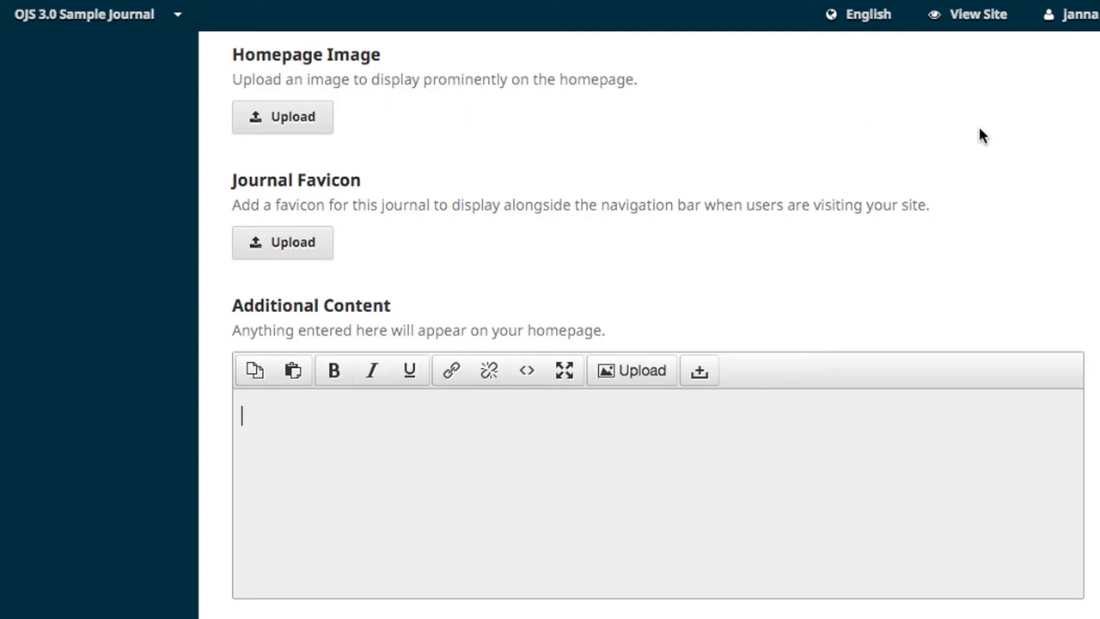
left_click(280, 125)
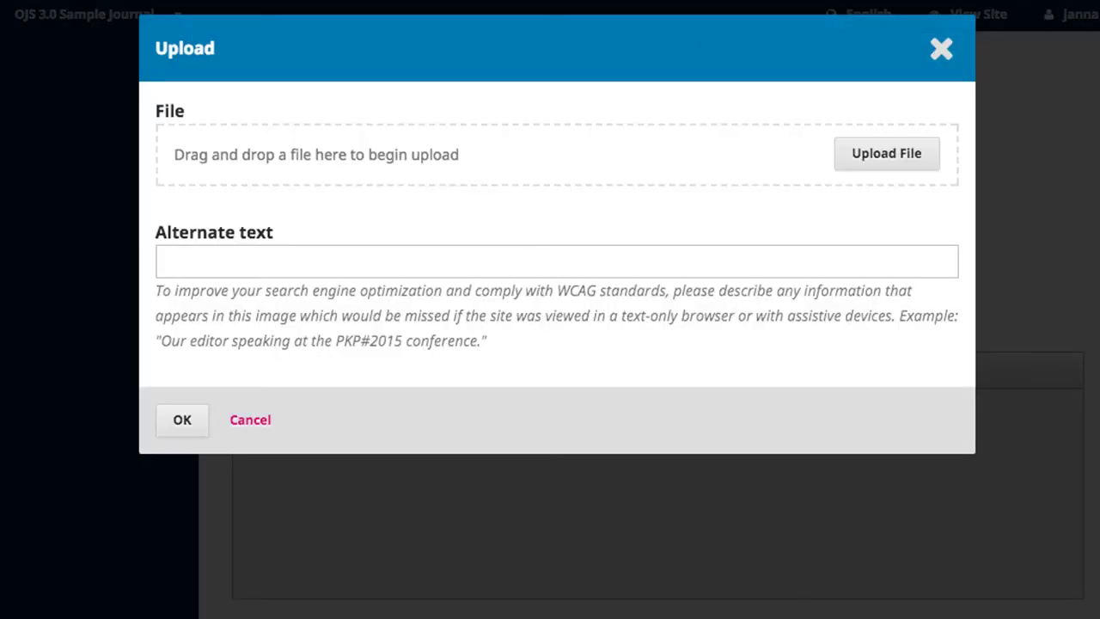
left_click_drag(825, 99, 692, 151)
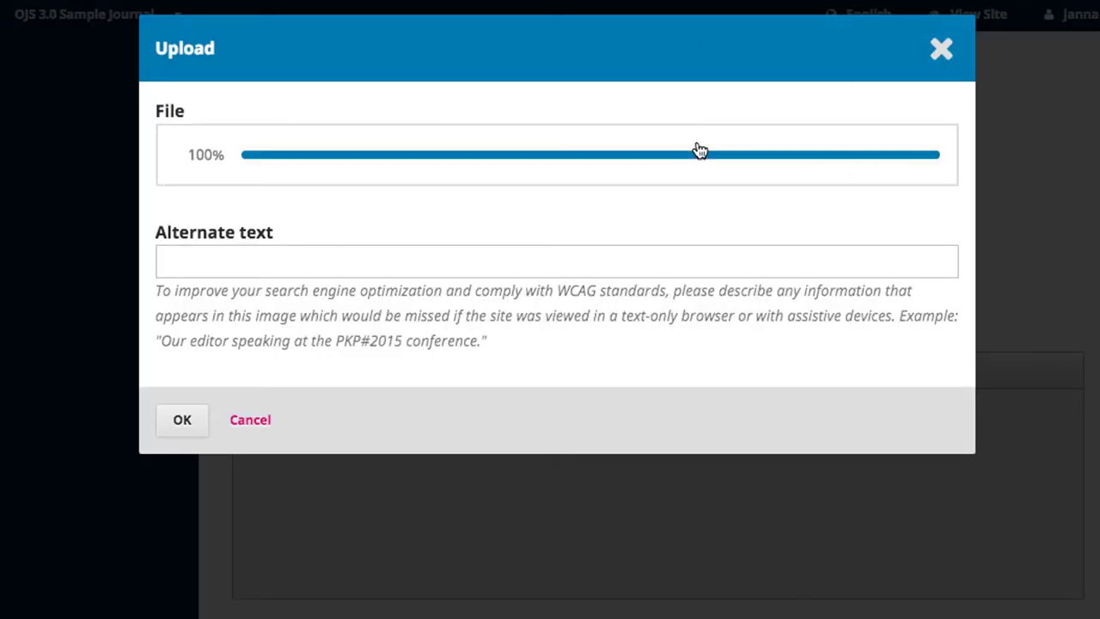
left_click(550, 261)
type("Screenshot")
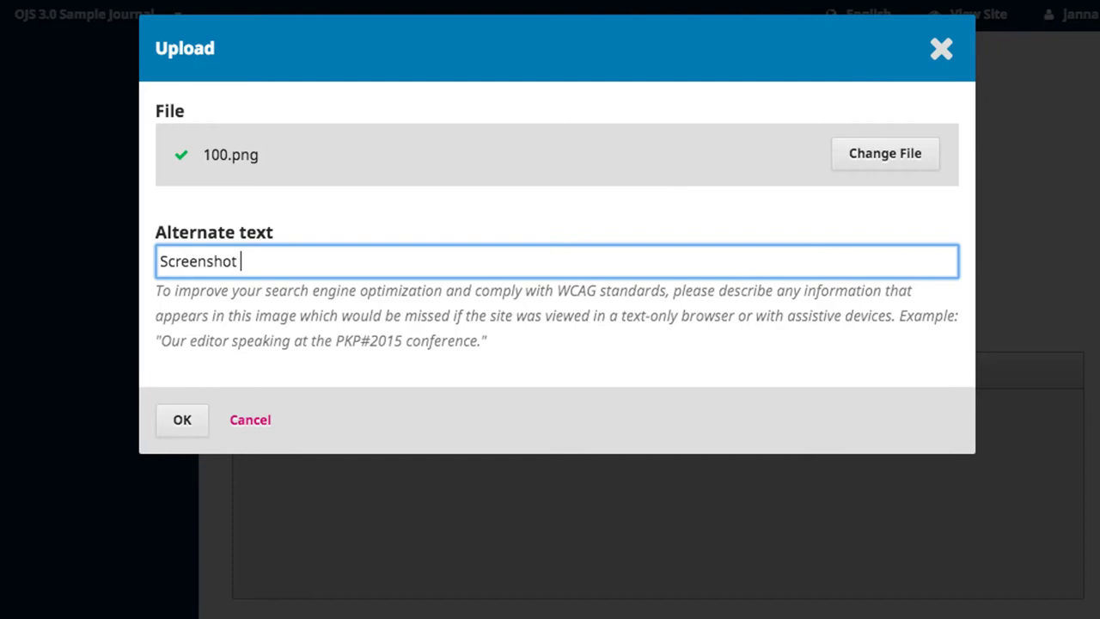
type(" of the PKP website h")
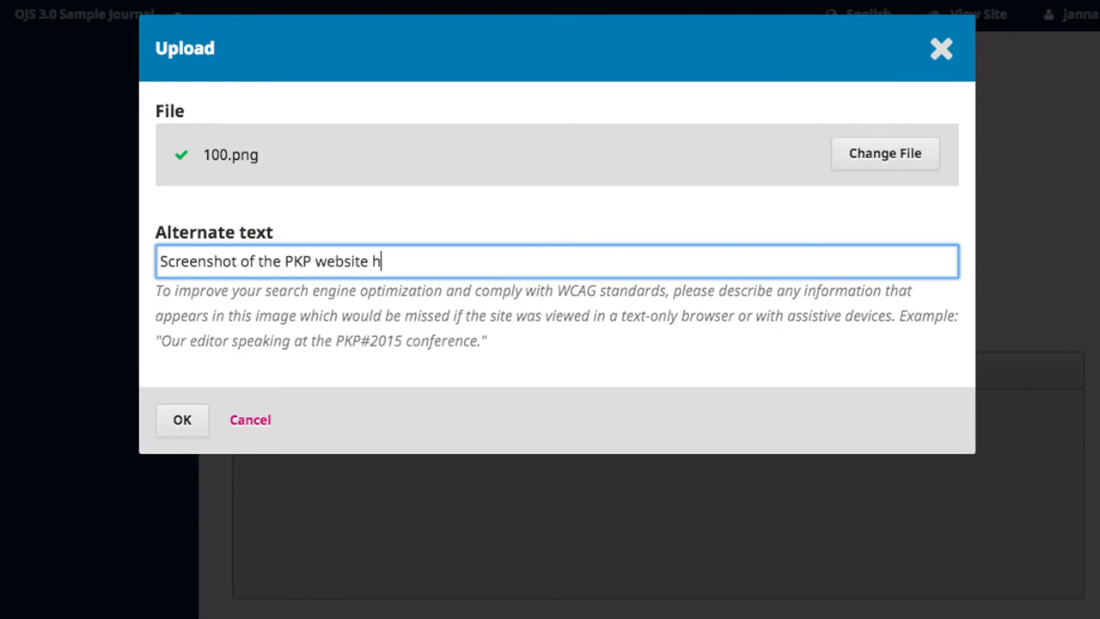
type("omepage")
left_click(180, 419)
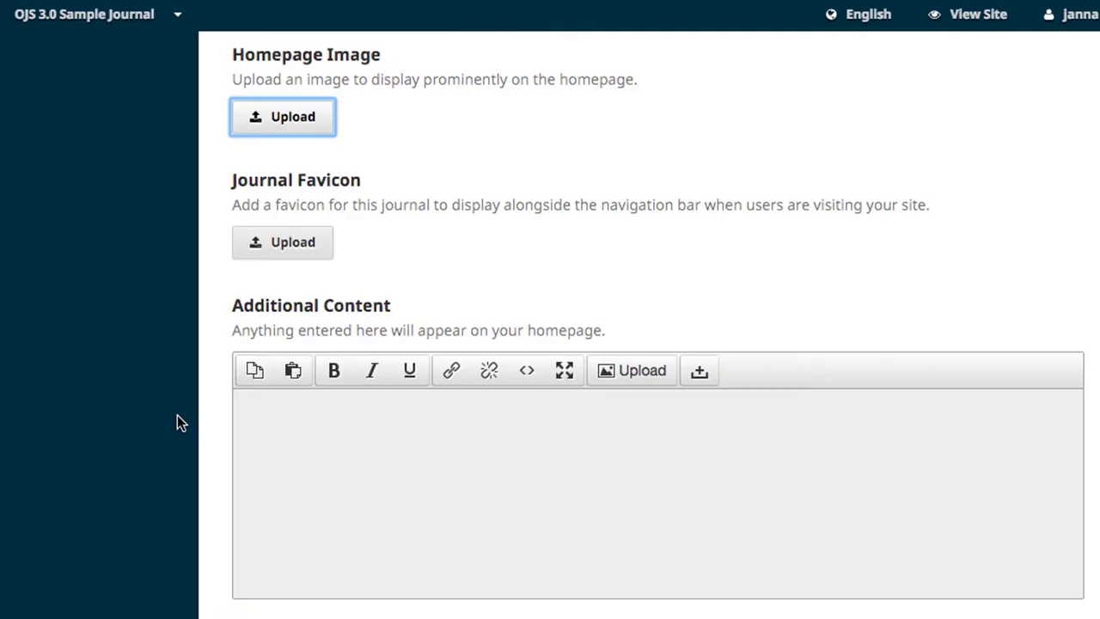
scroll(776, 568, "down", 2)
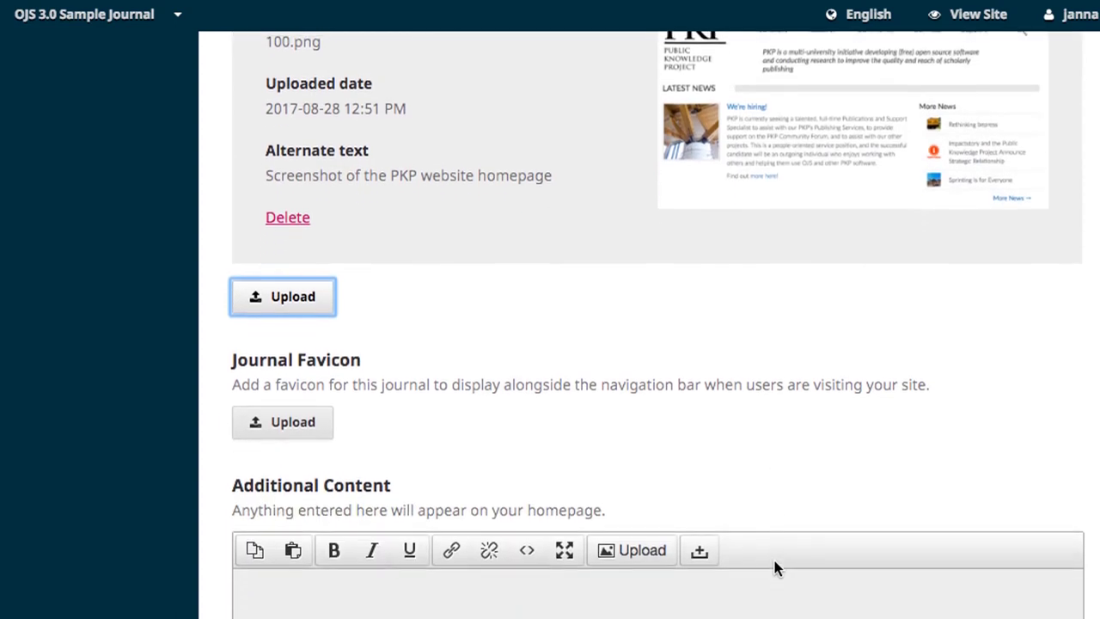
scroll(775, 568, "down", 2)
scroll(776, 568, "down", 2)
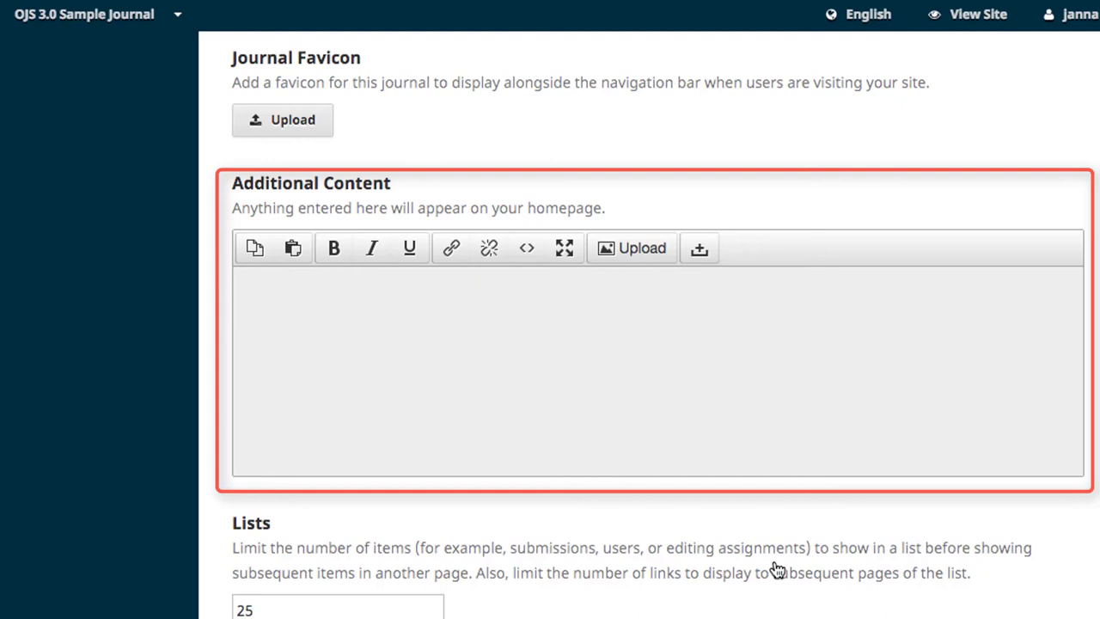
Type 'Welcome to Setting Up a Journal with OJS 3.0!' into the Additional Content editor.
left_click(635, 411)
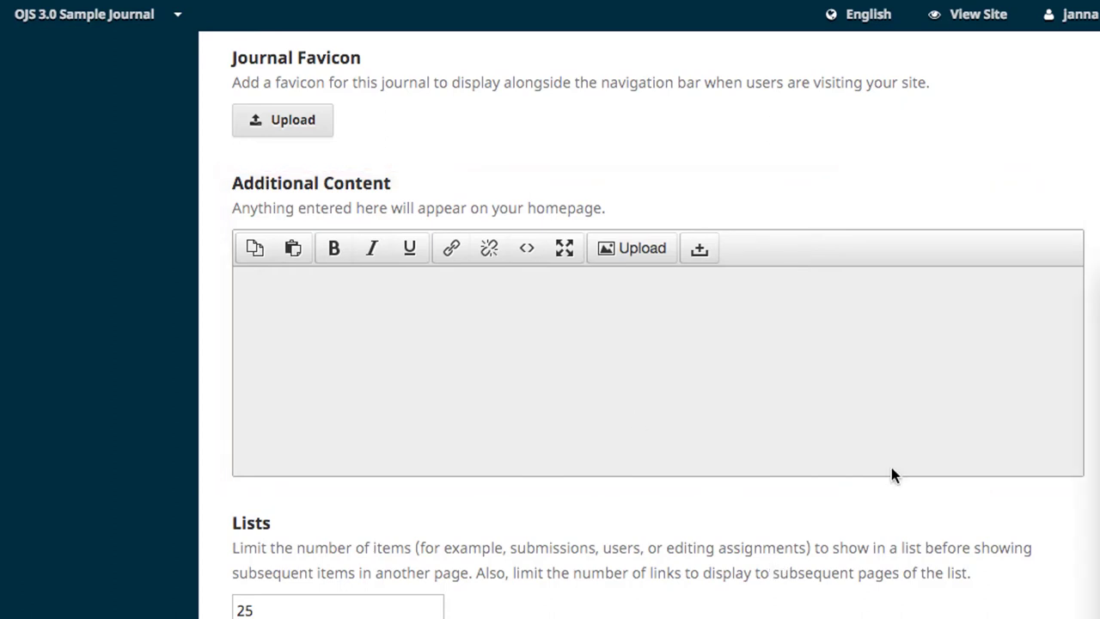
type("Welcome to Setting Up a Journal with OJS 3.0!")
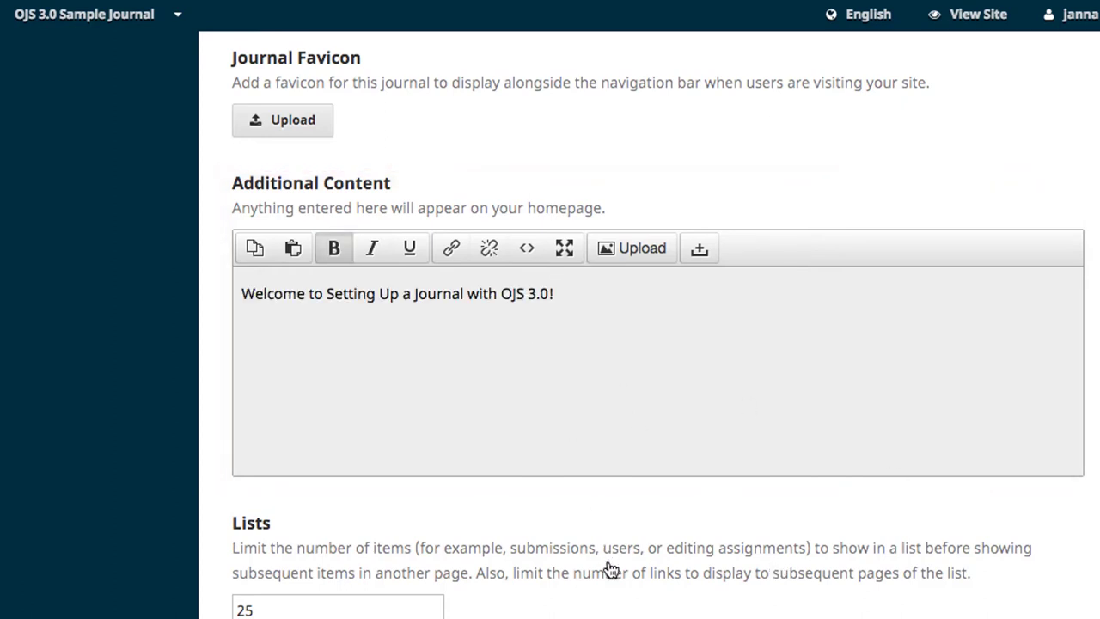
scroll(610, 570, "down", 5)
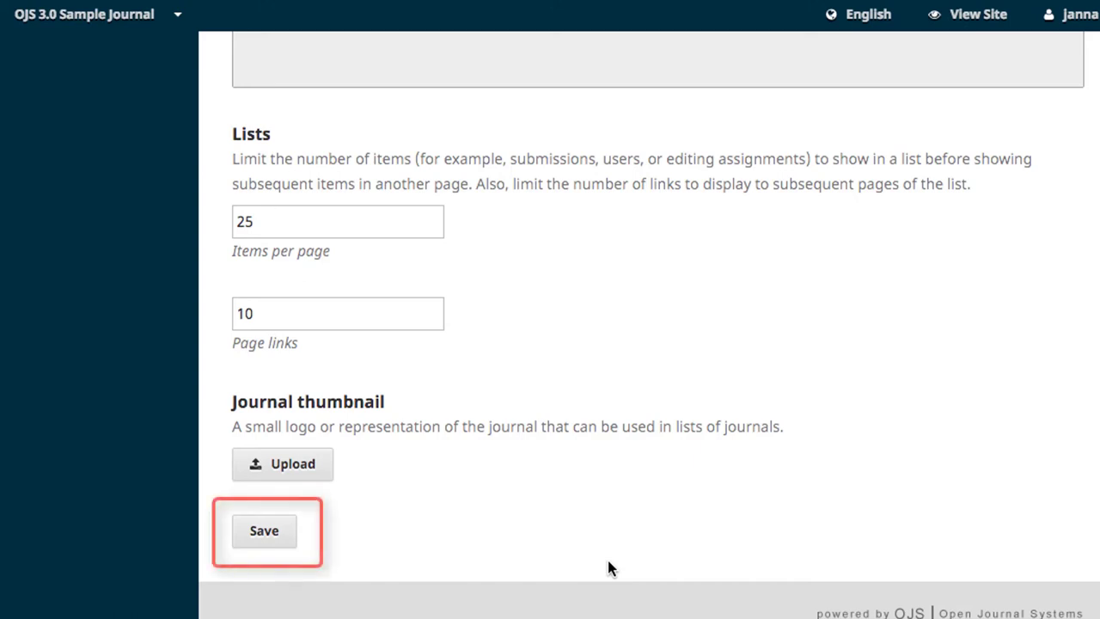
Save the Appearance settings with the new logo, red header, footer and homepage content.
left_click(267, 539)
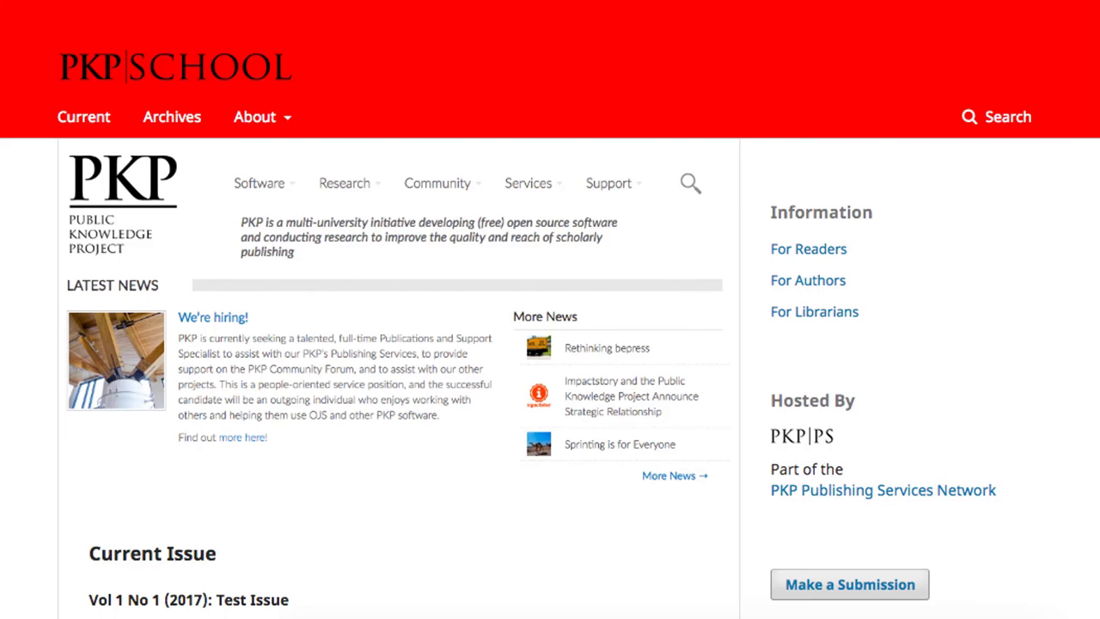
Scroll down the public homepage to check the welcome line and training footer.
scroll(939, 335, "down", 2)
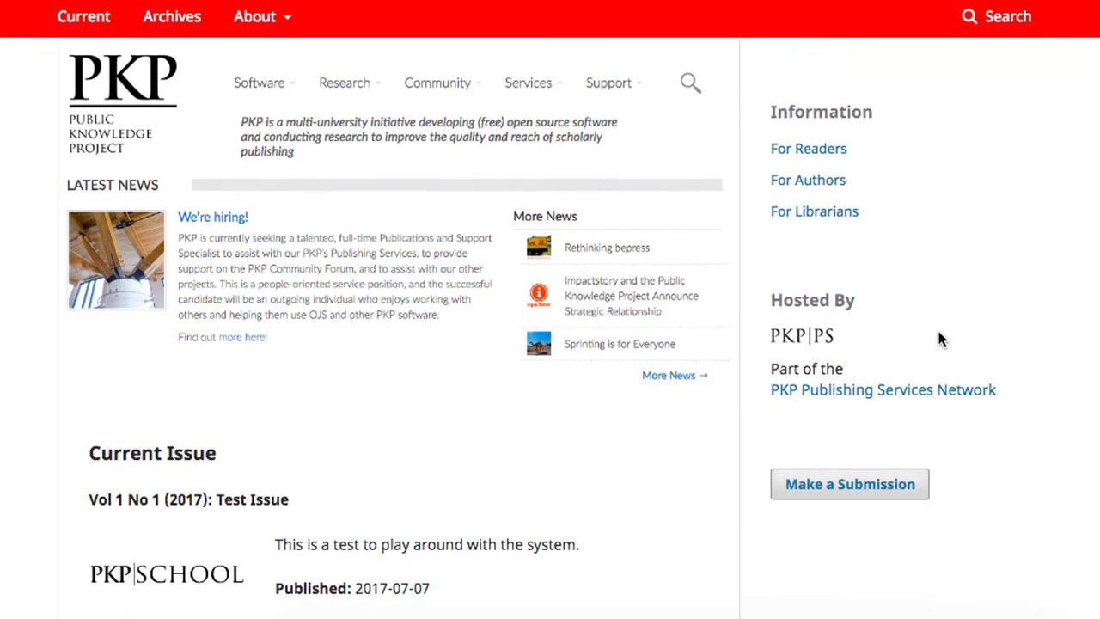
scroll(939, 336, "down", 2)
scroll(939, 336, "down", 1)
scroll(939, 335, "down", 3)
scroll(939, 339, "down", 2)
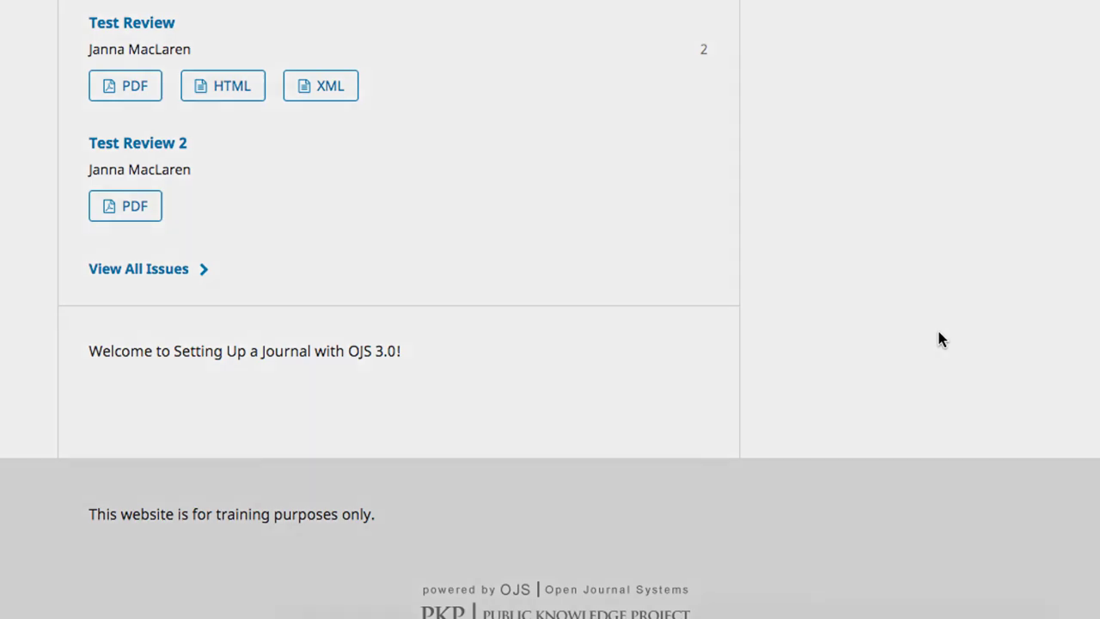
Scroll to the Theme section and open the theme list to pick Bootstrap 3 Base Theme.
scroll(961, 464, "down", 3)
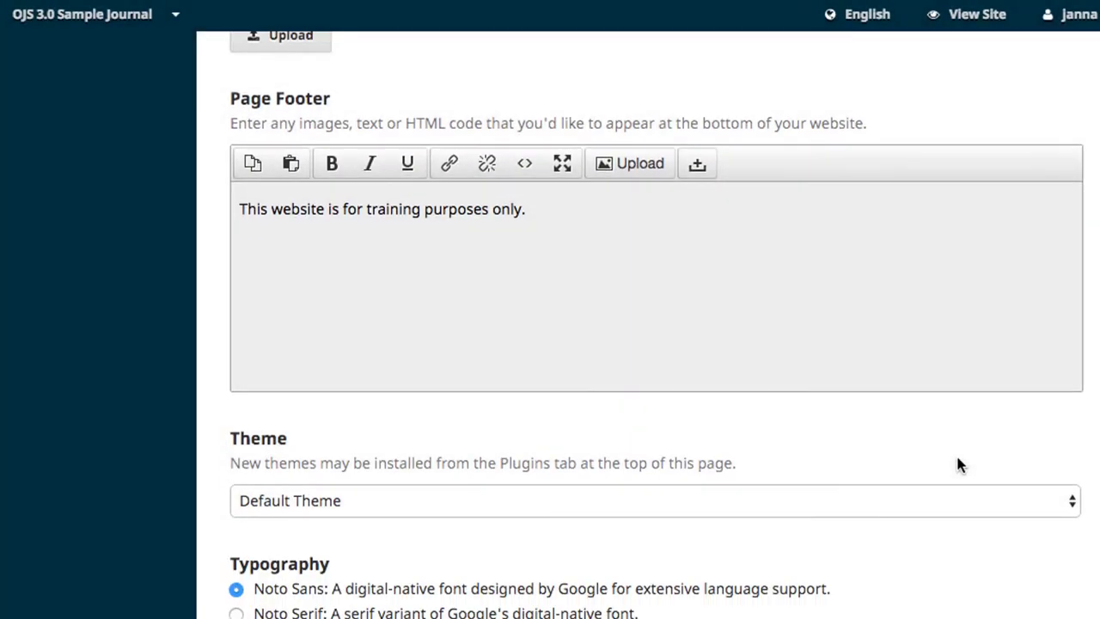
scroll(960, 464, "down", 2)
scroll(961, 464, "down", 3)
scroll(960, 465, "down", 3)
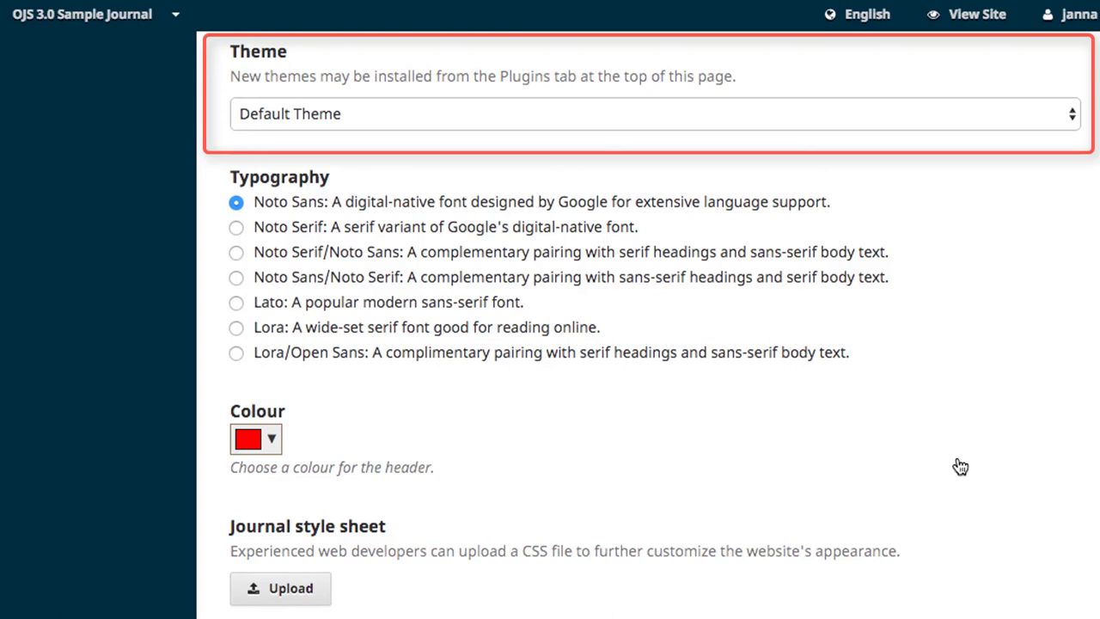
left_click(691, 116)
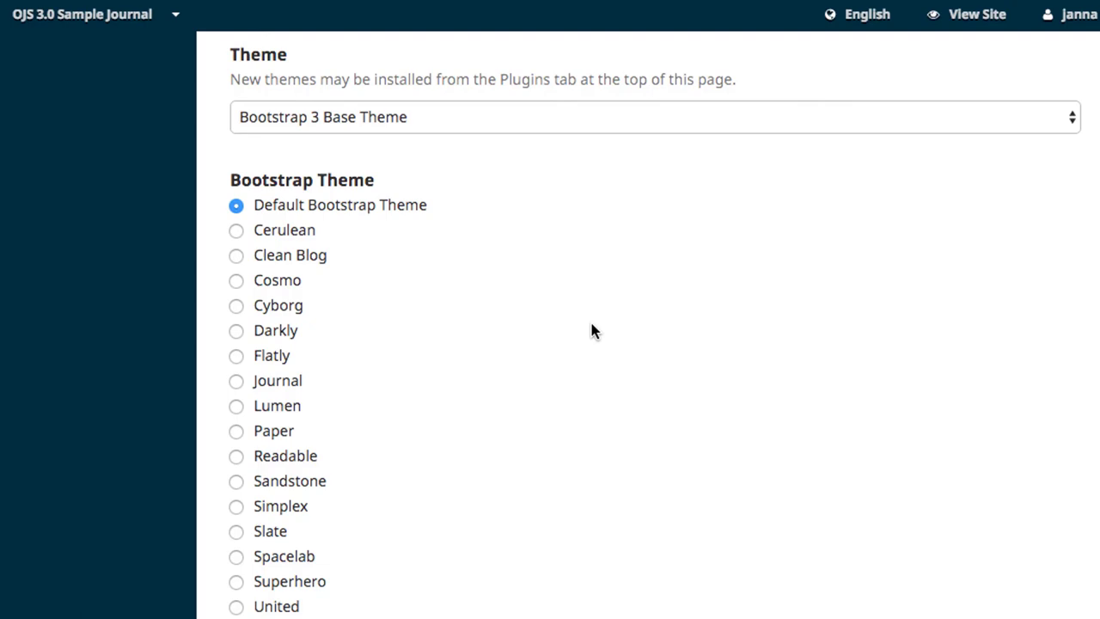
Save the Bootstrap 3 theme selection in the journal's appearance settings.
scroll(592, 331, "down", 3)
scroll(592, 331, "down", 8)
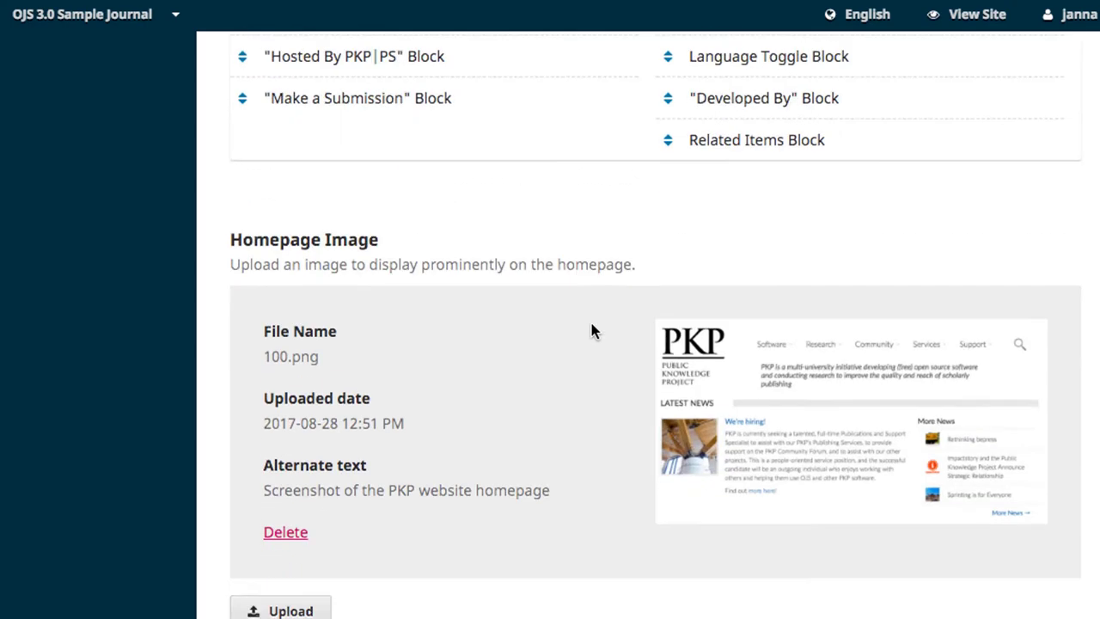
scroll(592, 331, "down", 5)
scroll(591, 331, "down", 3)
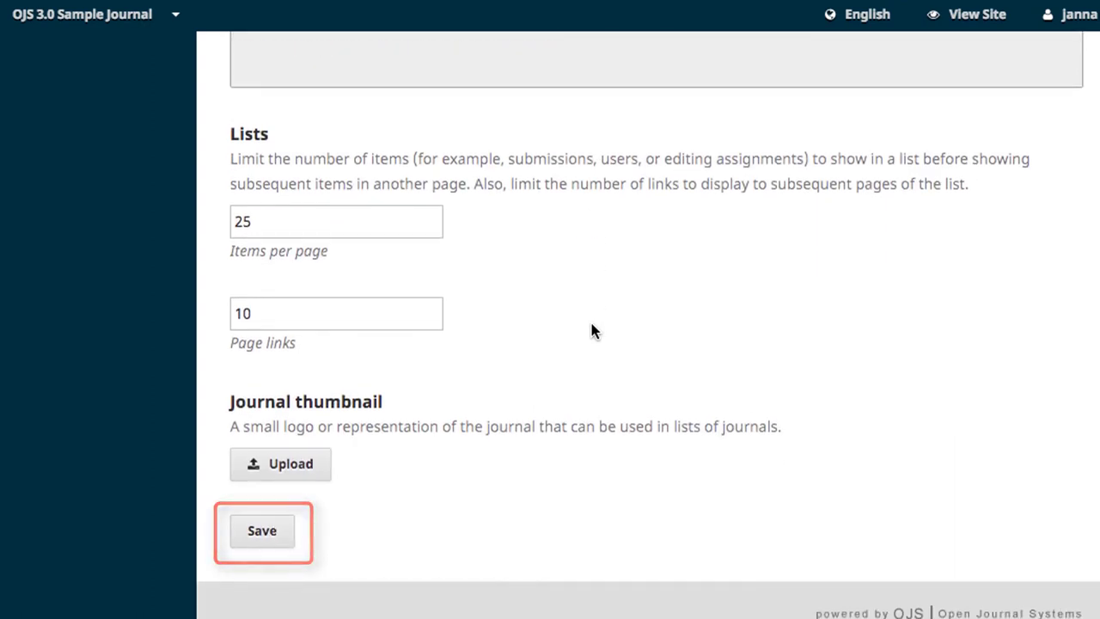
left_click(262, 541)
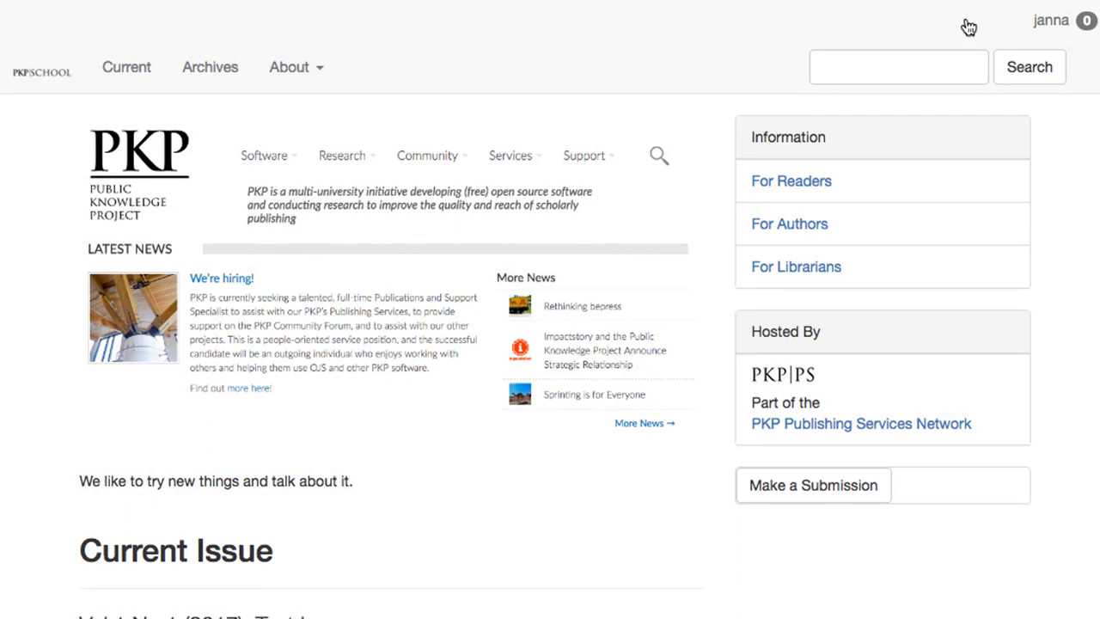
scroll(969, 27, "down", 1)
scroll(969, 28, "down", 5)
scroll(969, 28, "down", 3)
scroll(969, 27, "down", 3)
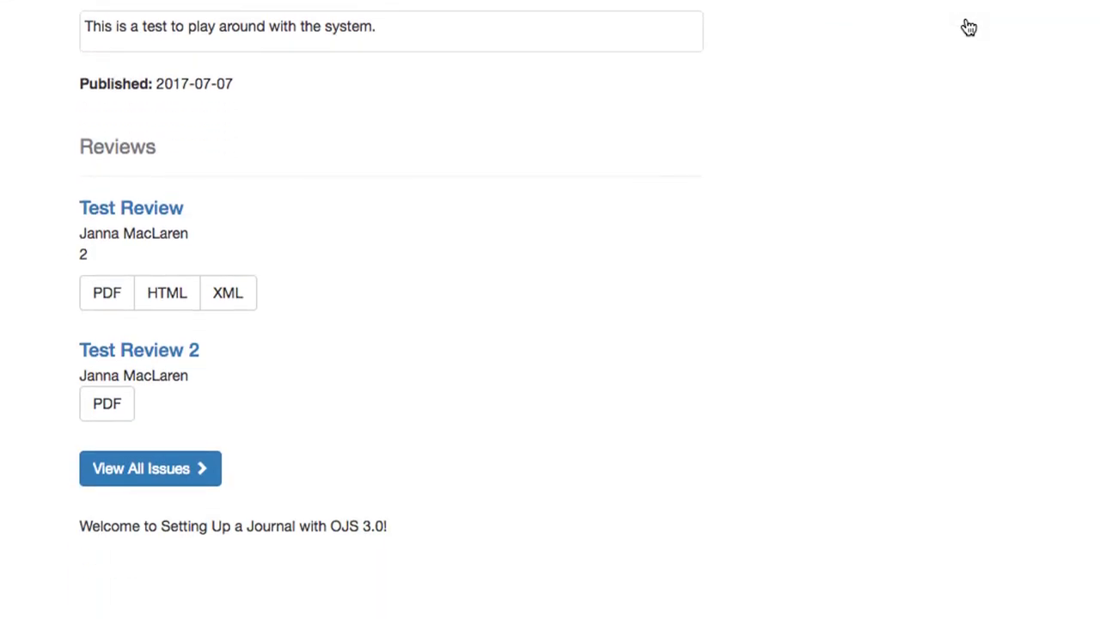
scroll(969, 28, "up", 3)
scroll(969, 28, "up", 3)
scroll(969, 27, "up", 2)
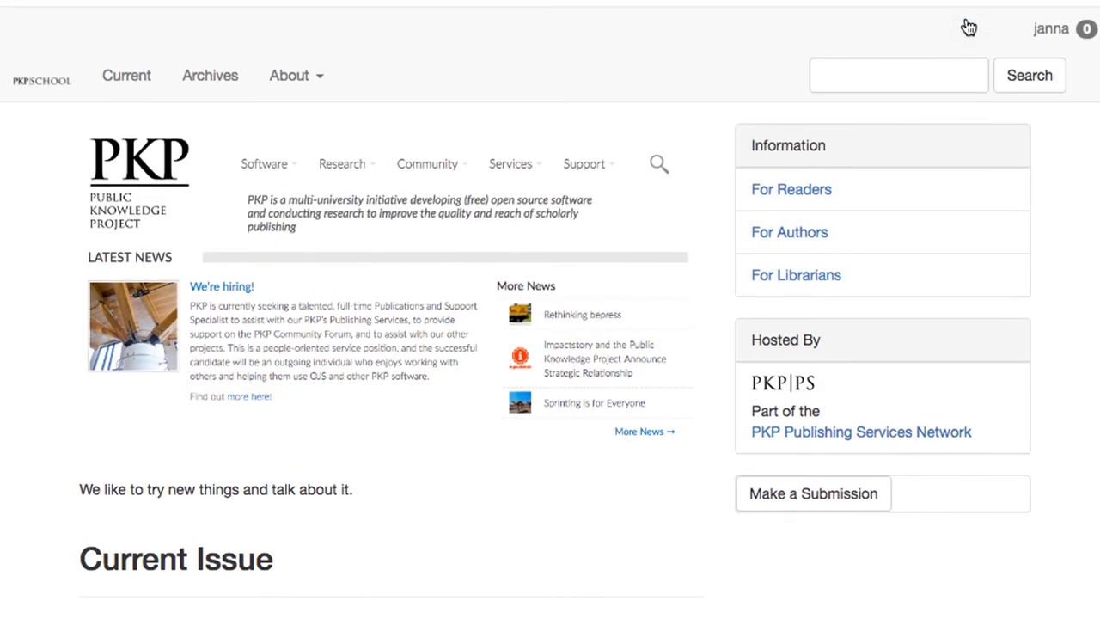